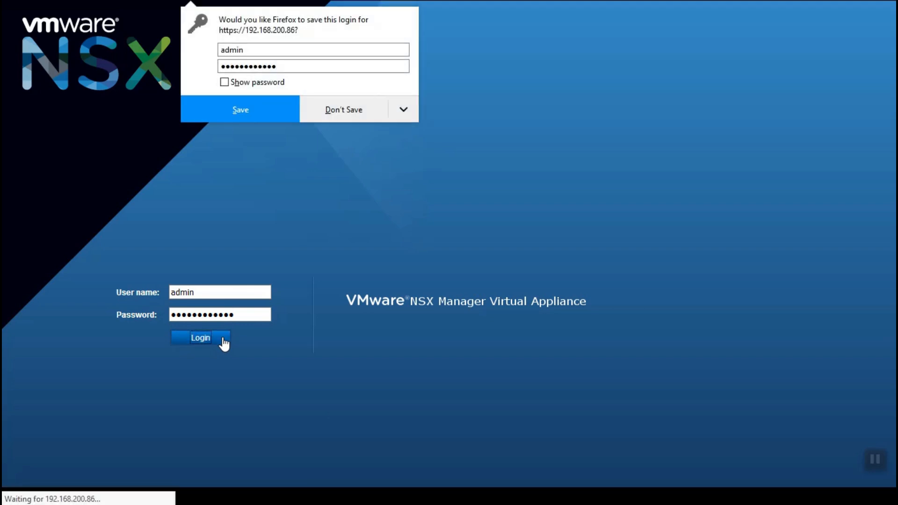
Decline Firefox's offer to save the login so the NSX Manager home page loads.
left_click(322, 117)
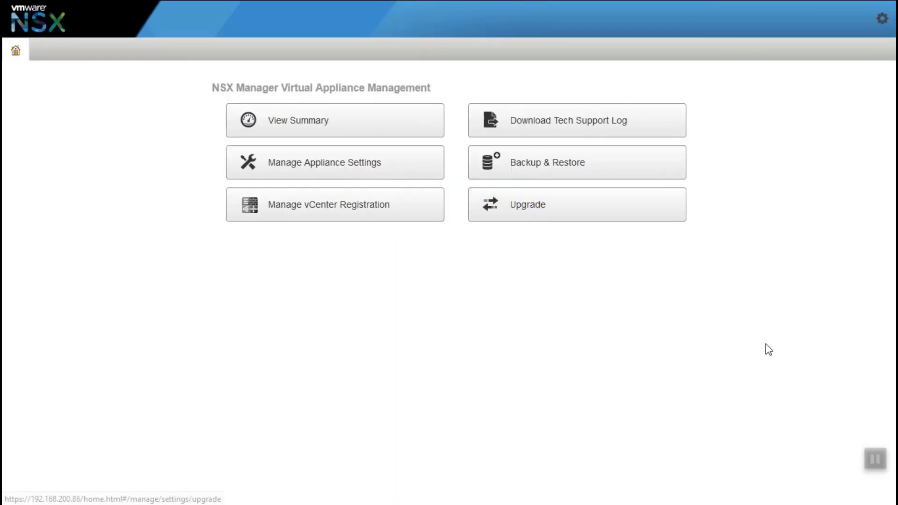
Review the appliance summary's CPU, memory, storage and component statuses, then go to management settings.
left_click(882, 23)
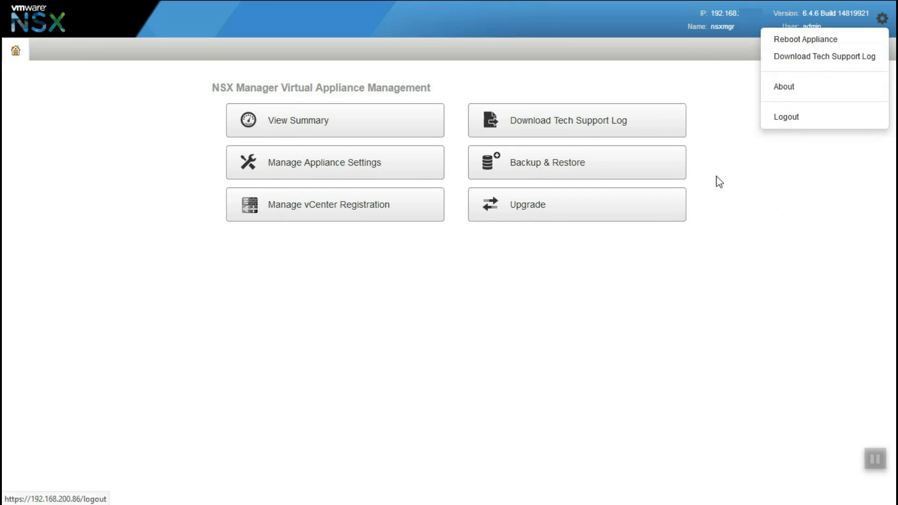
left_click(700, 272)
left_click(362, 132)
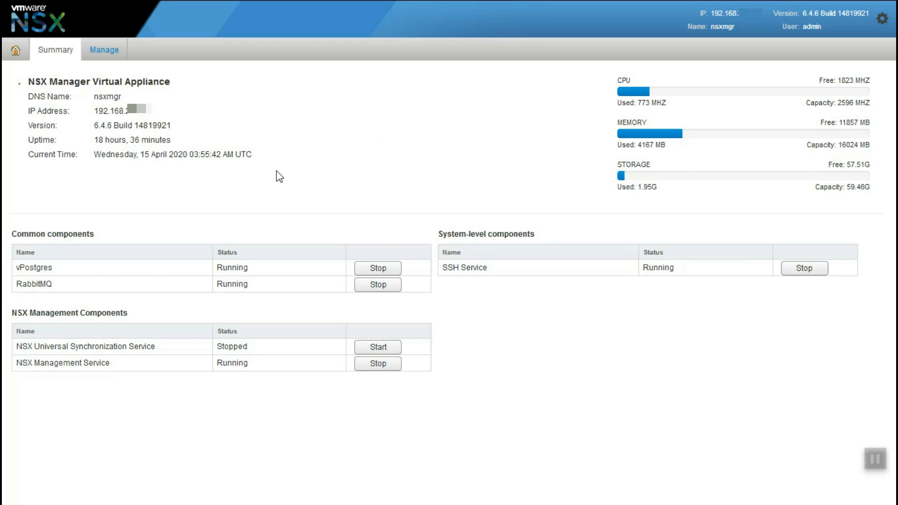
left_click(103, 52)
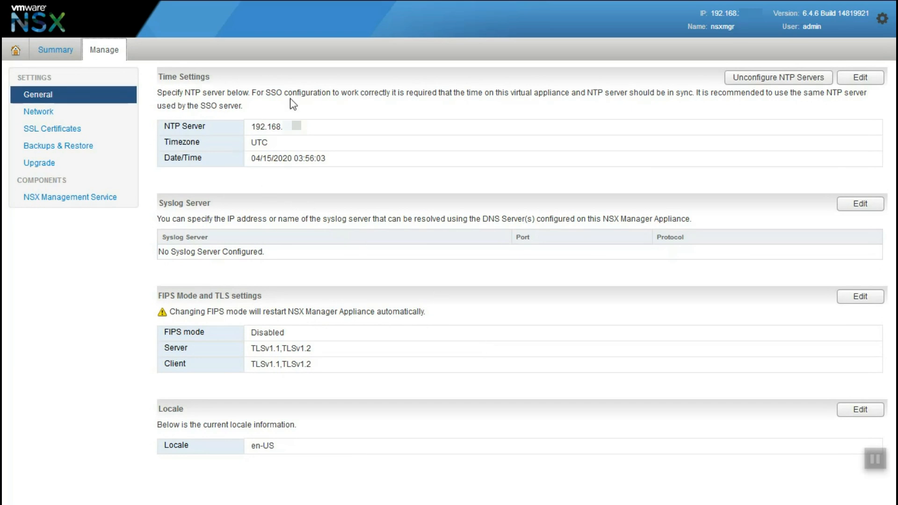
Inspect the time zone and syslog server settings, cancelling both dialogs unchanged.
left_click(850, 82)
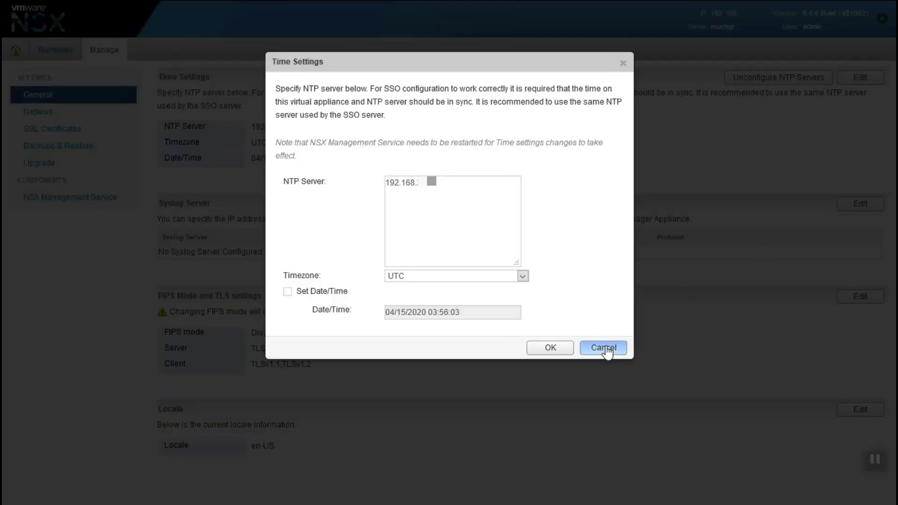
left_click(523, 276)
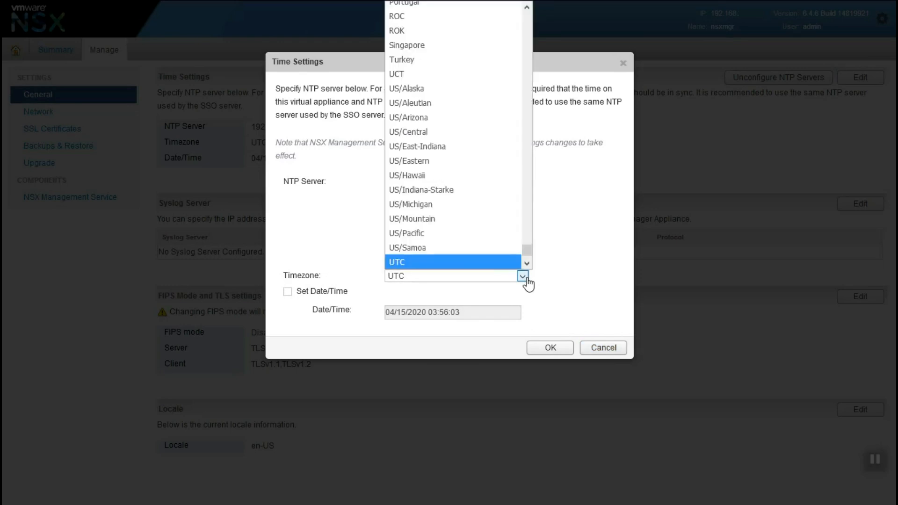
left_click(603, 347)
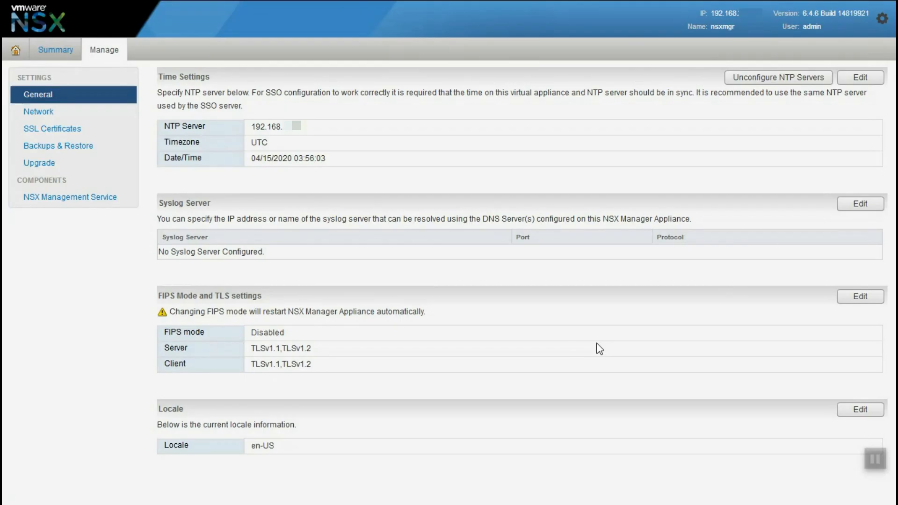
left_click(861, 205)
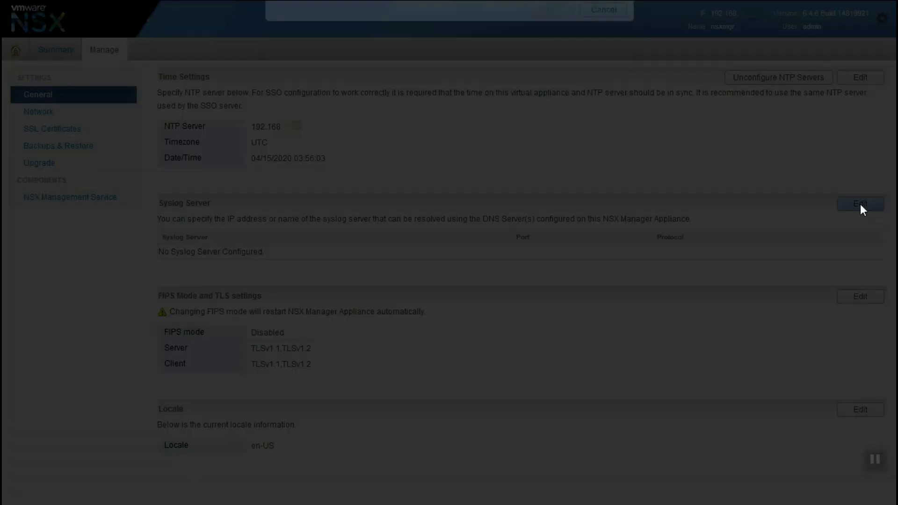
left_click(316, 121)
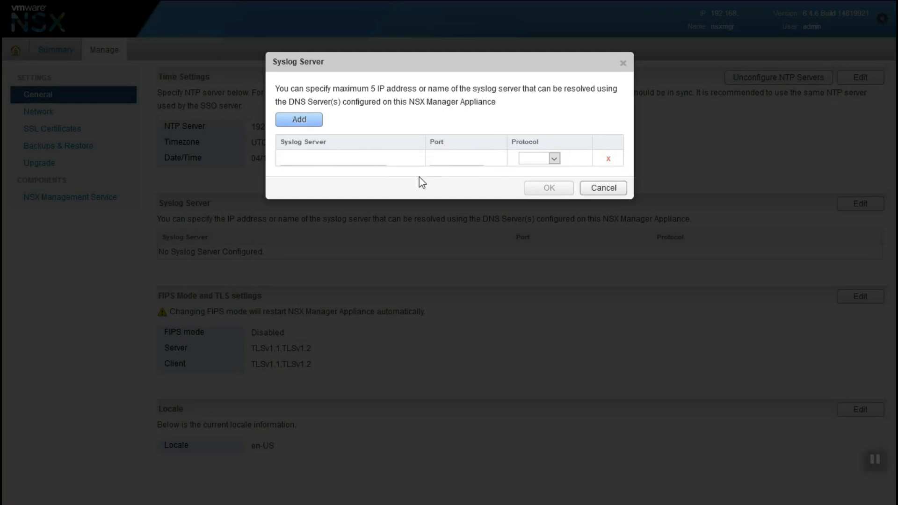
left_click(554, 159)
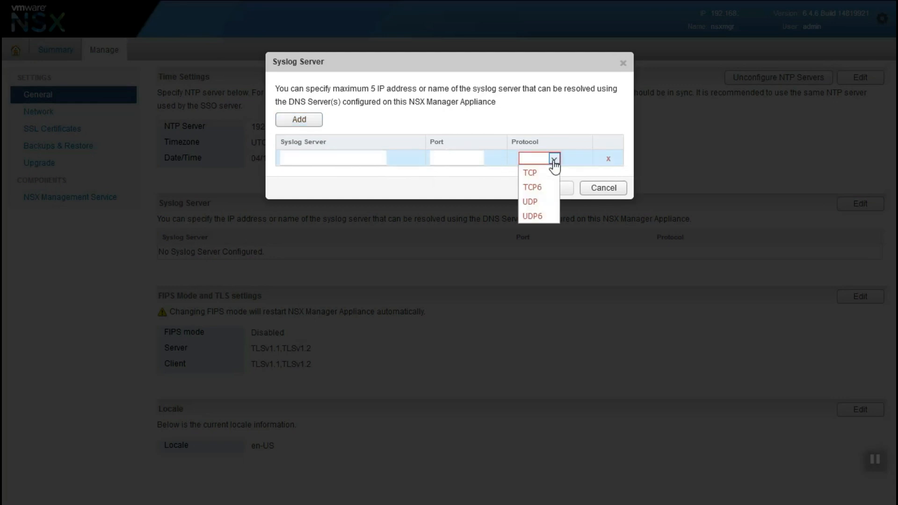
left_click(554, 160)
left_click(606, 188)
Inspect the FIPS/TLS and locale settings, keeping the US locale, then open Network settings.
left_click(874, 301)
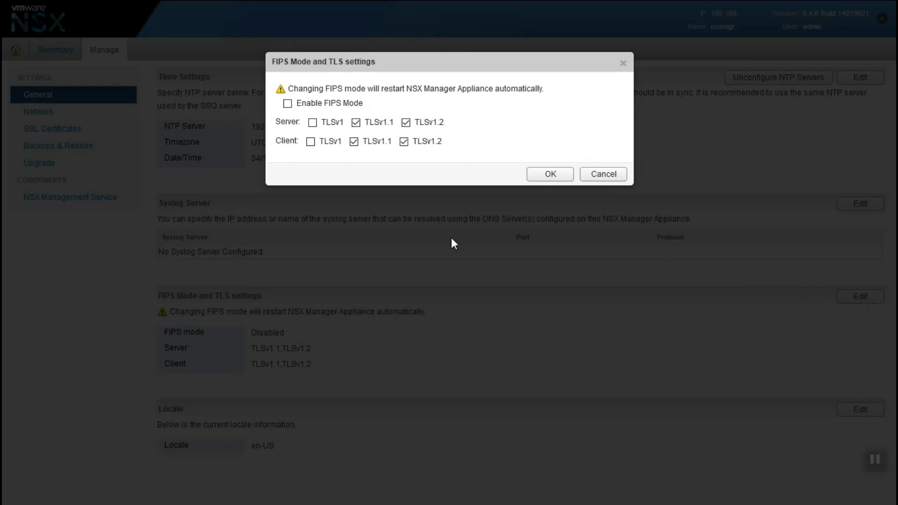
left_click(594, 180)
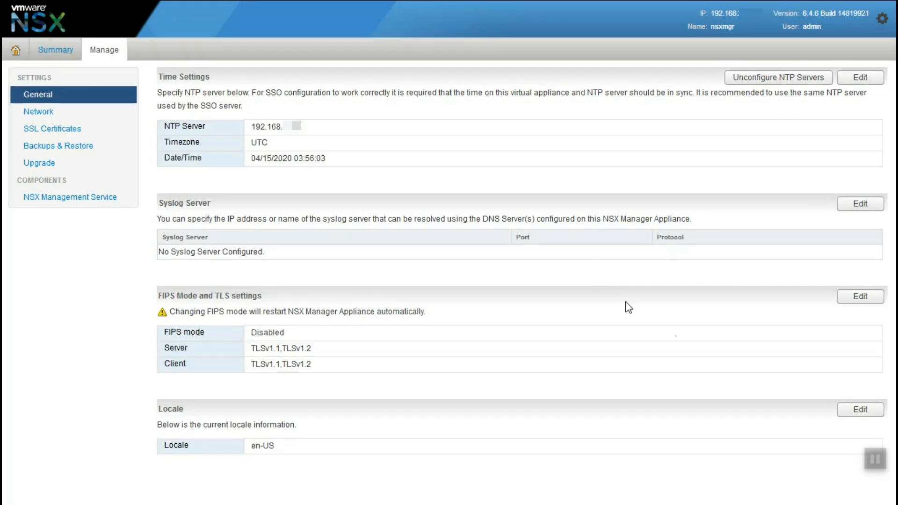
left_click(843, 409)
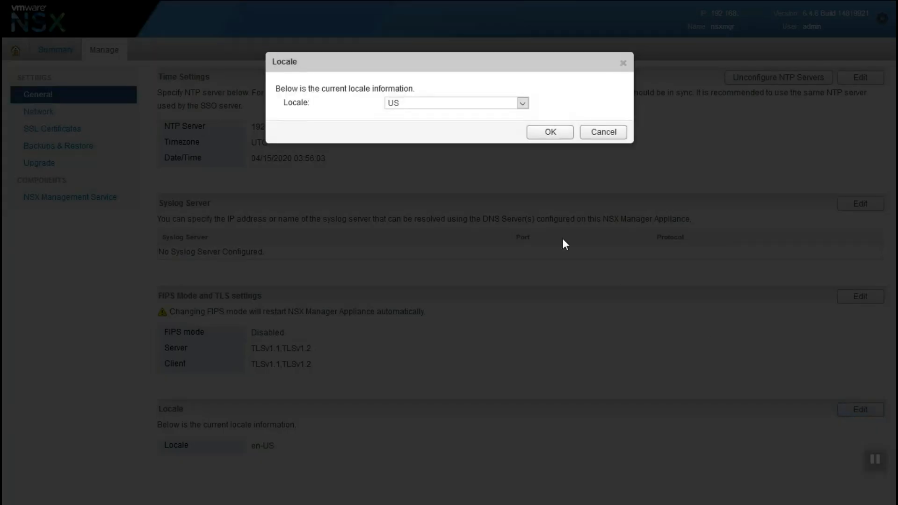
left_click(462, 103)
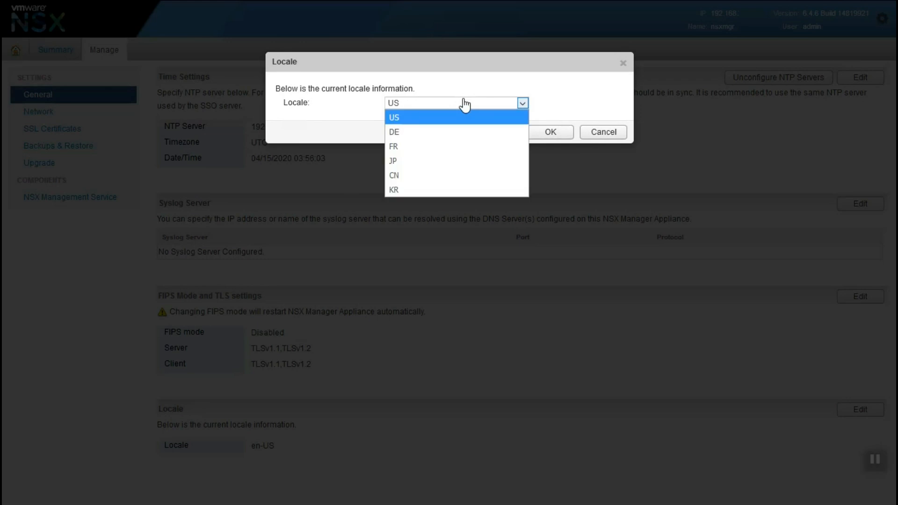
left_click(508, 115)
left_click(601, 133)
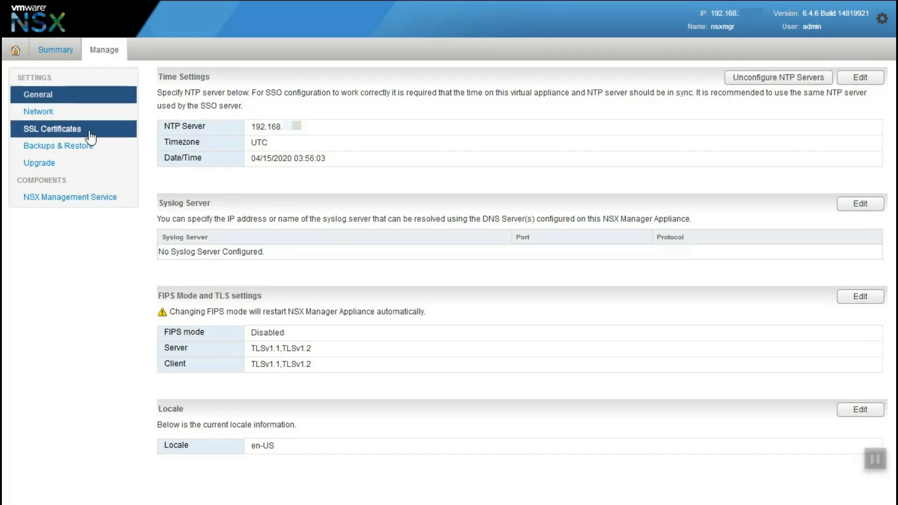
left_click(40, 117)
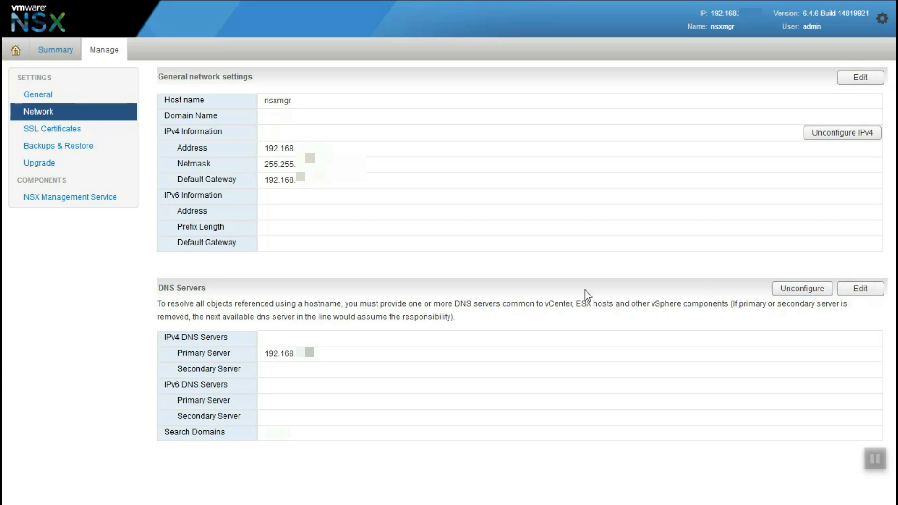
Browse SSL Certificates, Backups & Restore and Upgrade without uploading a bundle, then open NSX Management Service.
left_click(70, 131)
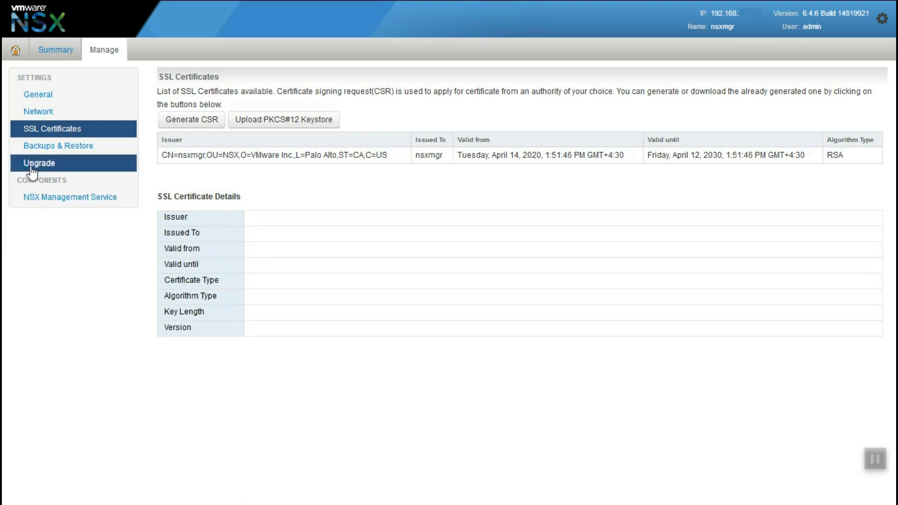
left_click(45, 146)
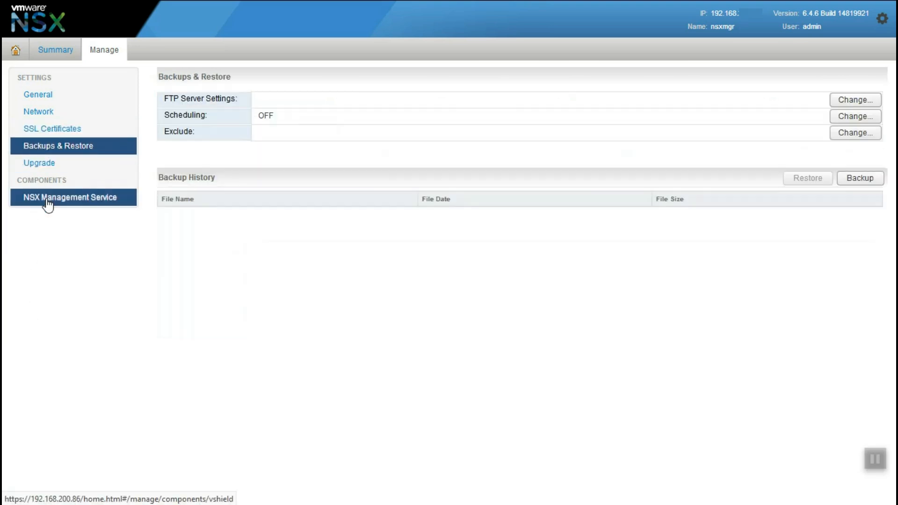
left_click(41, 164)
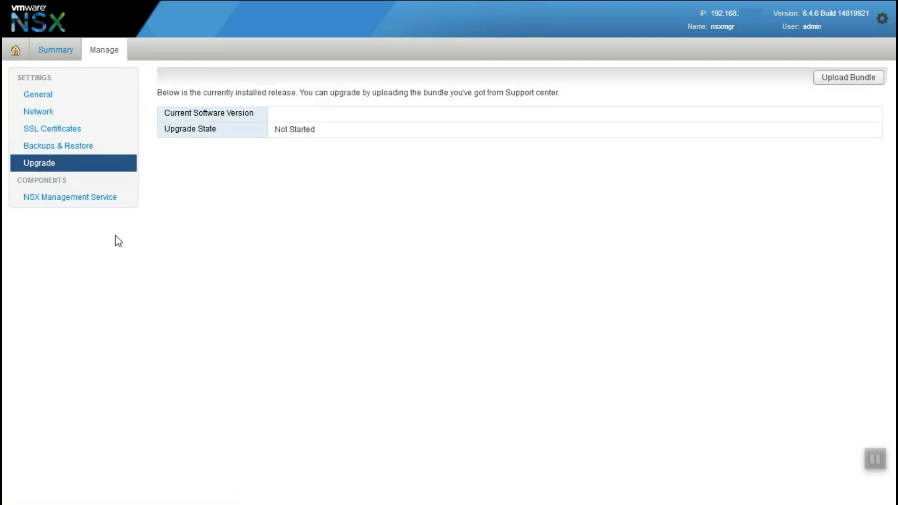
left_click(866, 80)
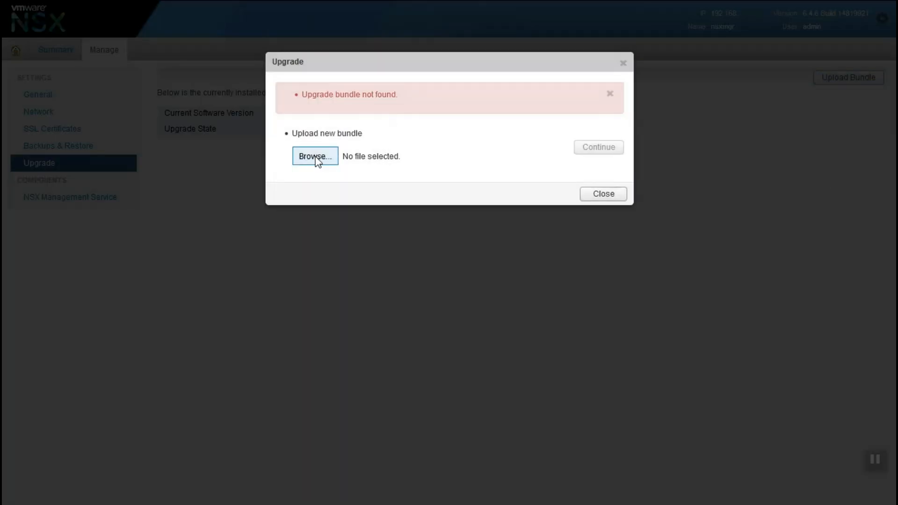
left_click(610, 195)
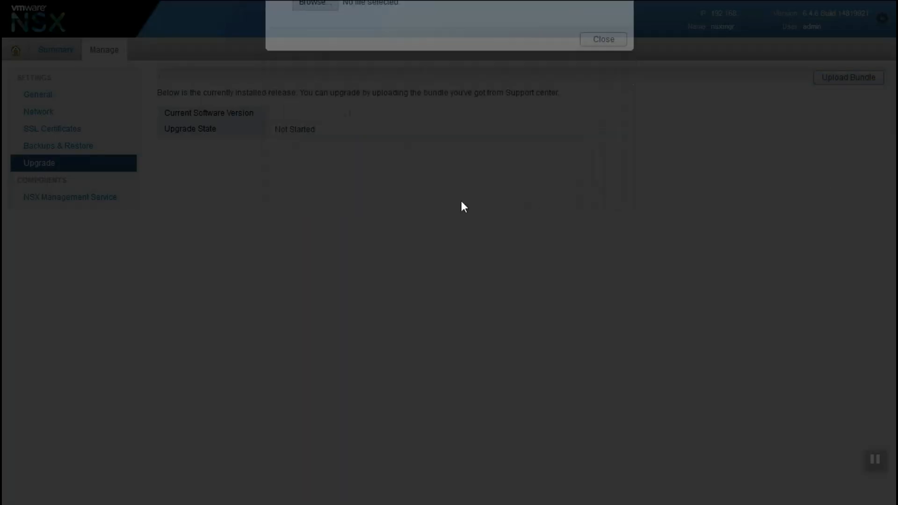
left_click(95, 199)
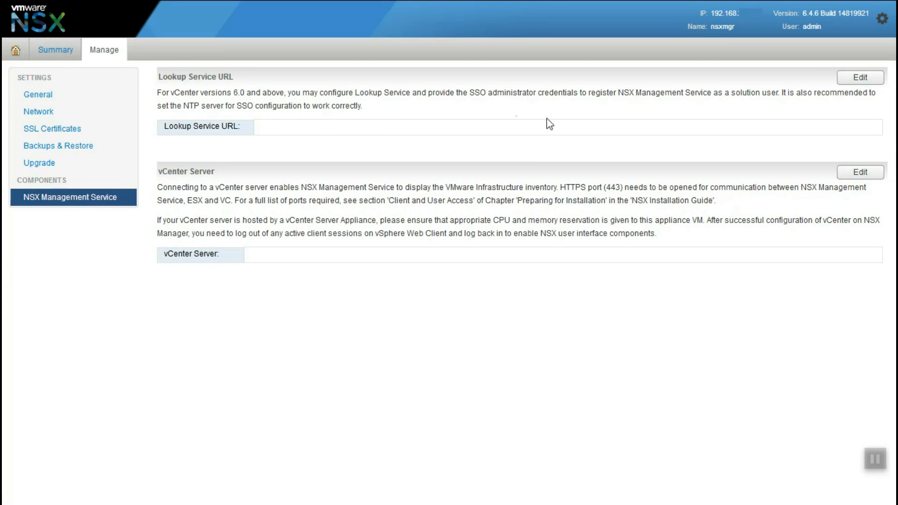
Register the Lookup Service at the 192.168. host, port 443, with SSO administrator credentials, trusting its certificate.
left_click(865, 78)
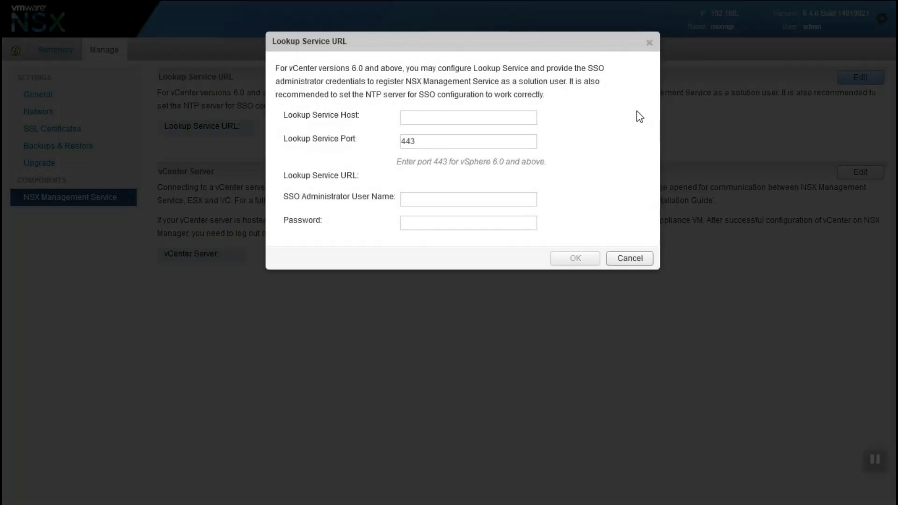
left_click(429, 142)
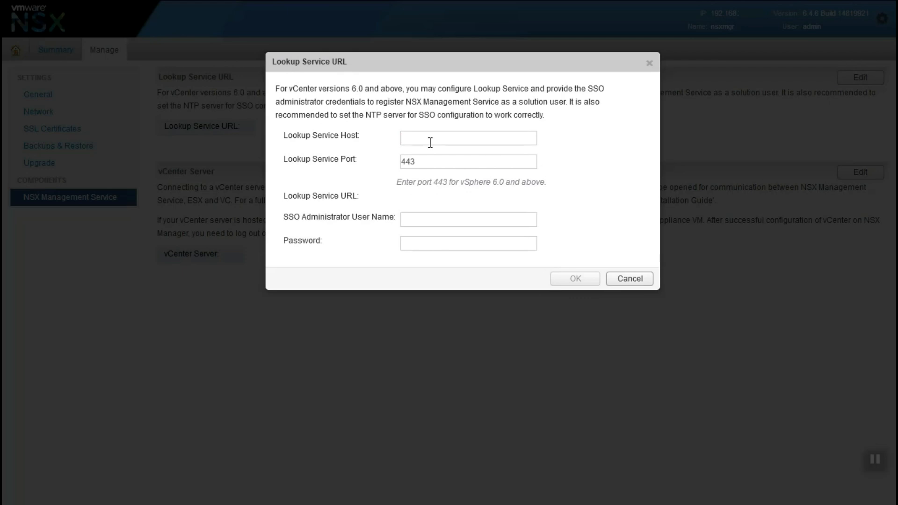
type("192.168.")
key("Tab")
key("Tab")
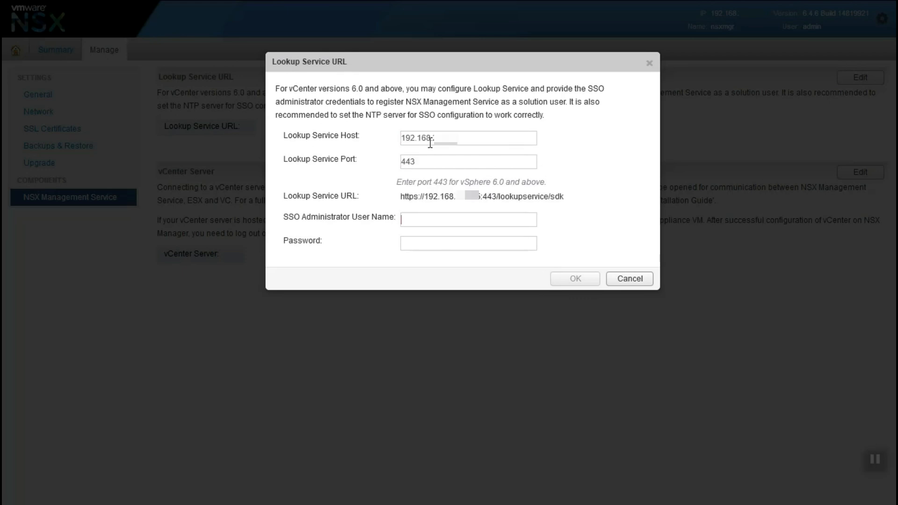
type("administrator@tes***")
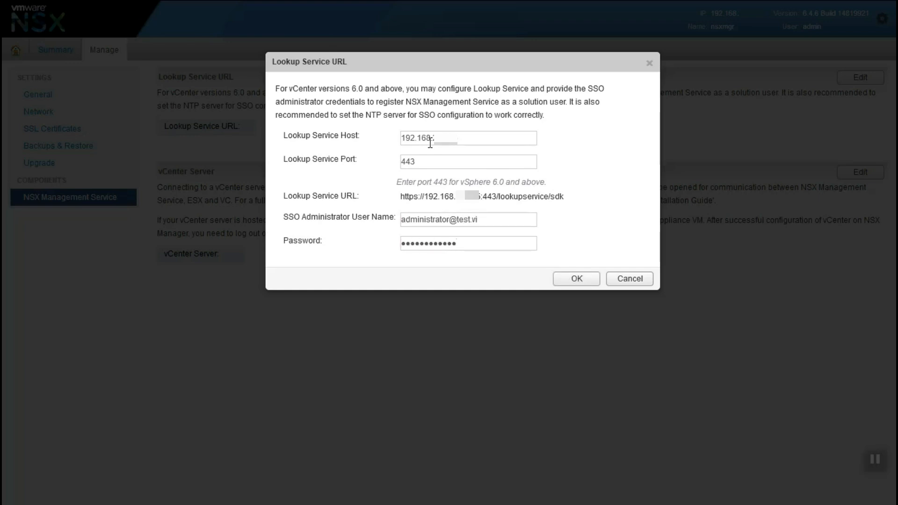
key("ctrl+a")
type("*****")
left_click(580, 282)
left_click(551, 170)
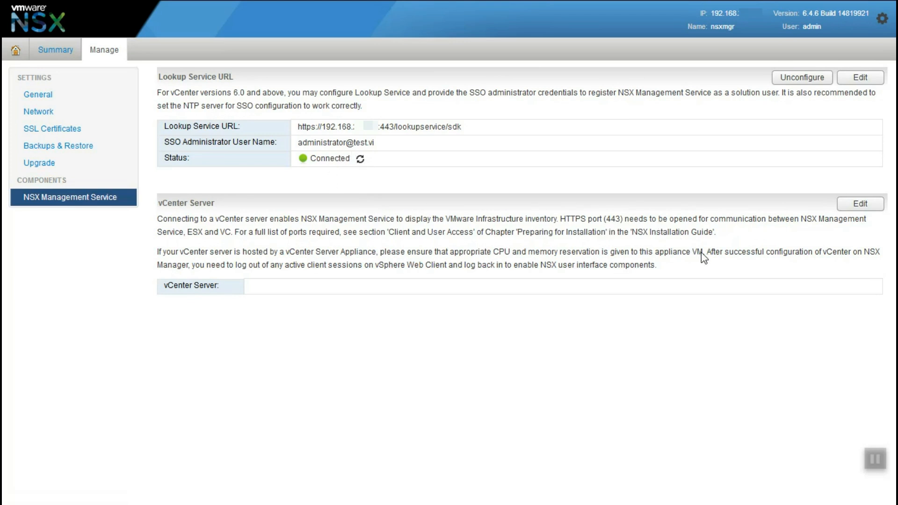
Register vCenter Server with the administrator account, trust its certificate, and refresh until Connected.
left_click(860, 204)
left_click(478, 215)
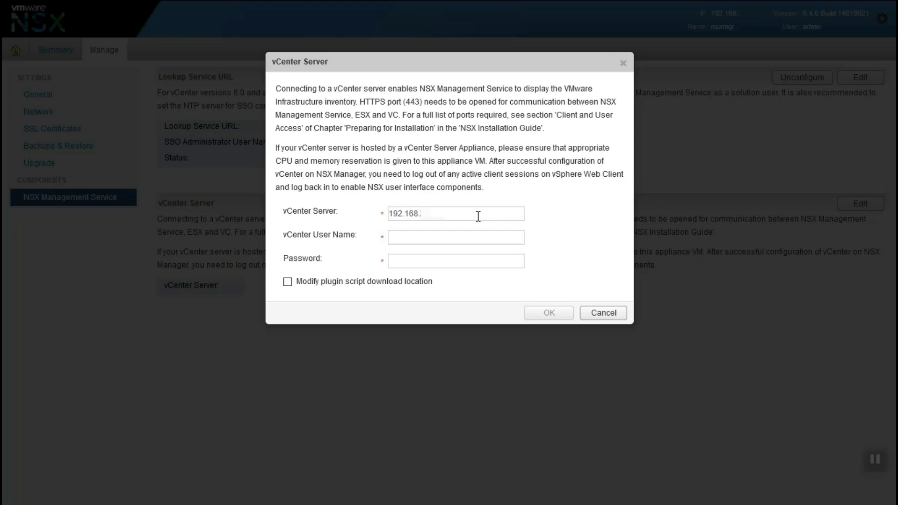
type("administrator@test")
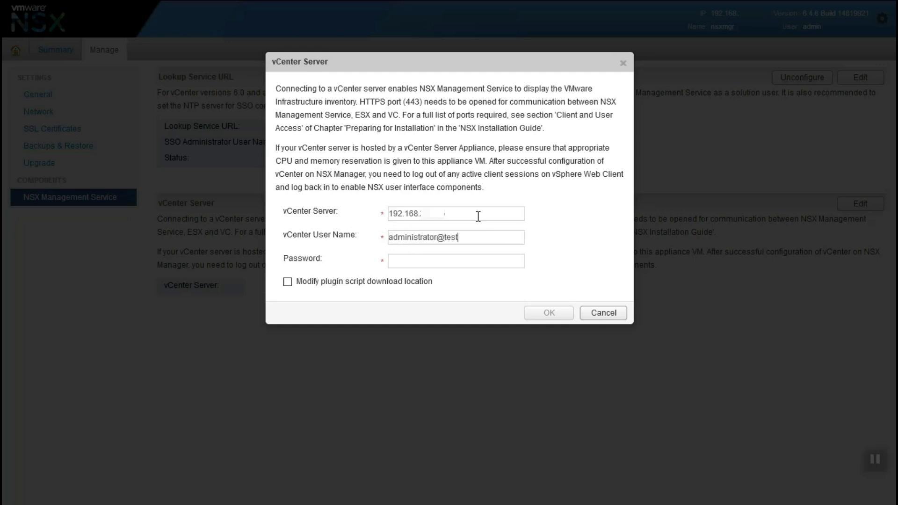
type("VMw")
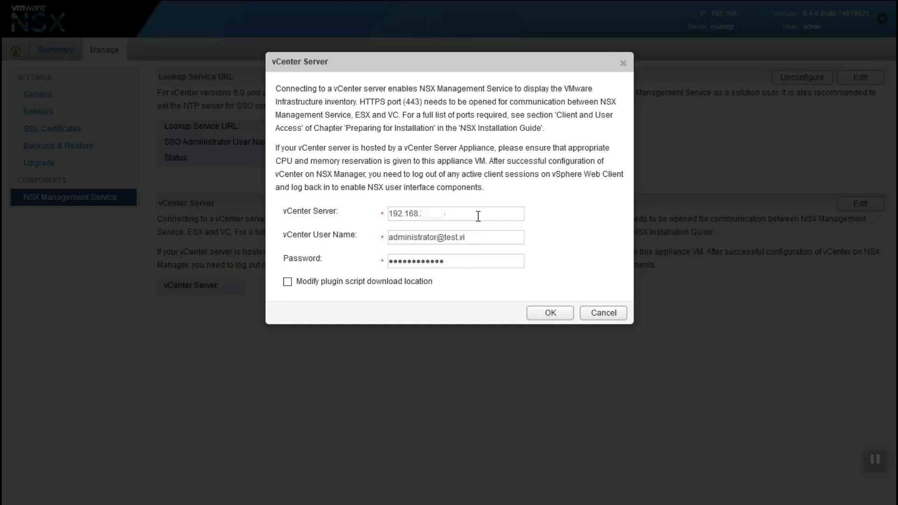
left_click(545, 312)
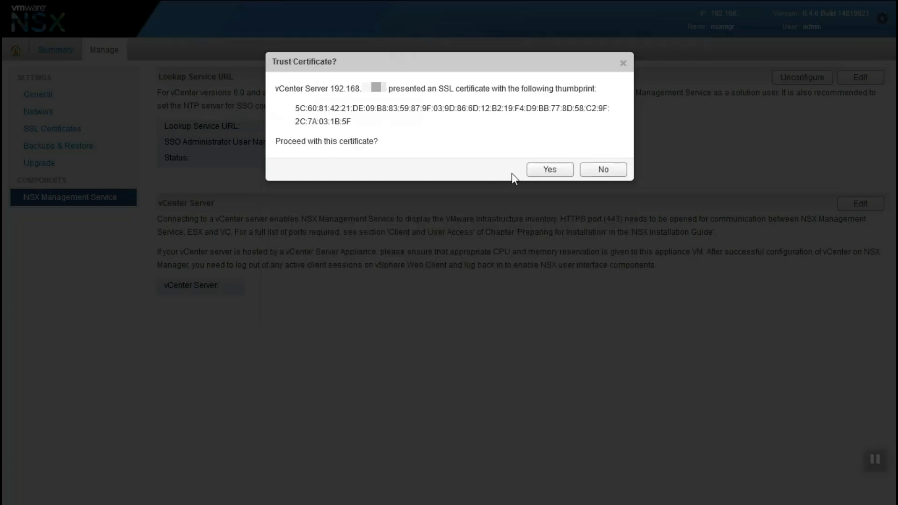
left_click(545, 173)
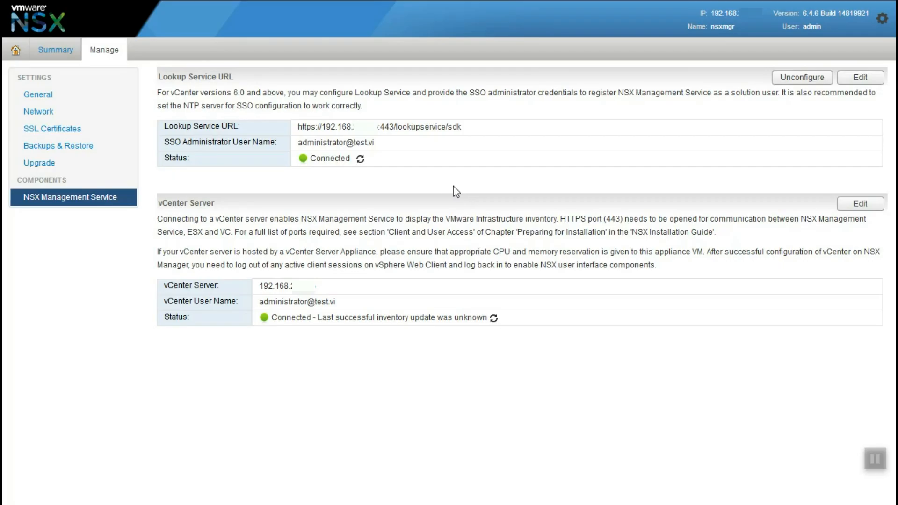
left_click(493, 318)
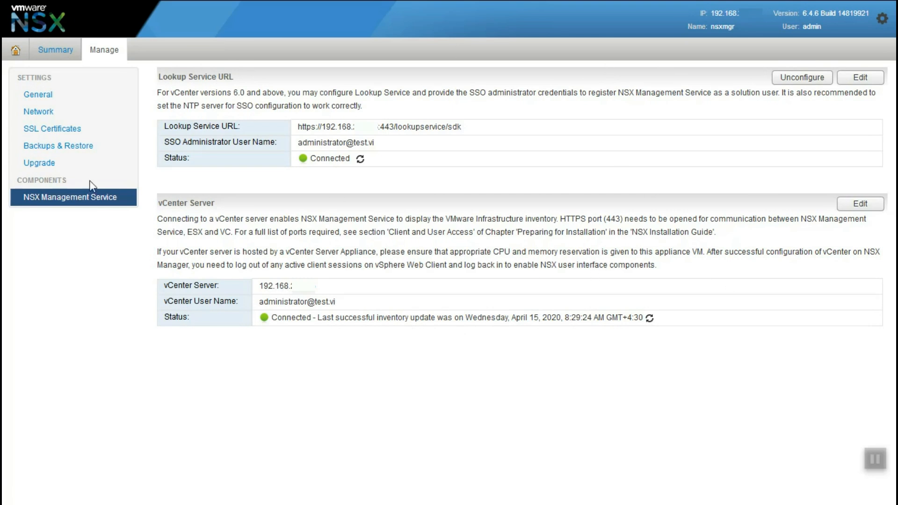
Look over the appliance settings and Upgrade pages (upgrade Not Started), returning Home each time.
left_click(13, 55)
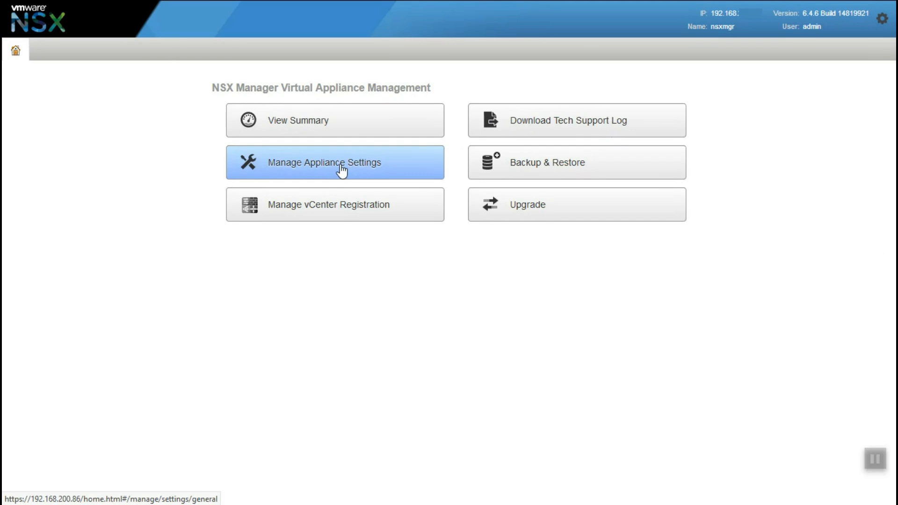
left_click(330, 204)
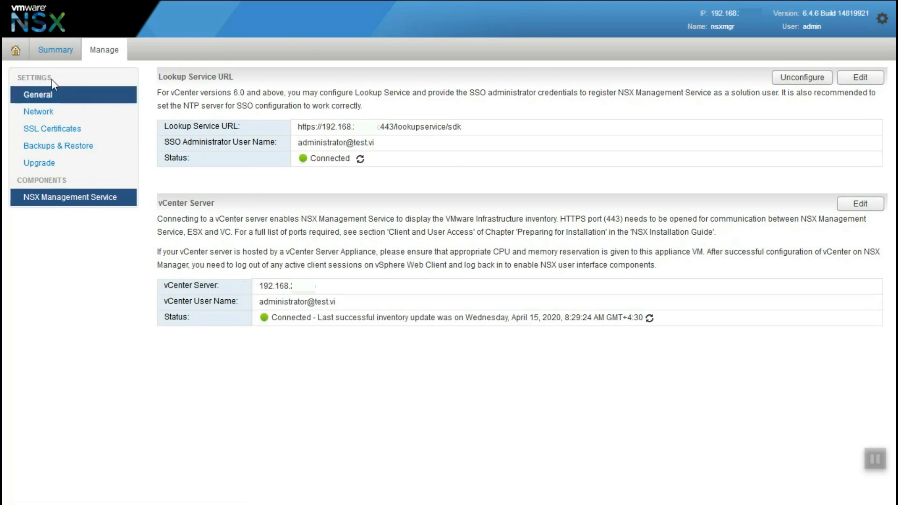
left_click(15, 50)
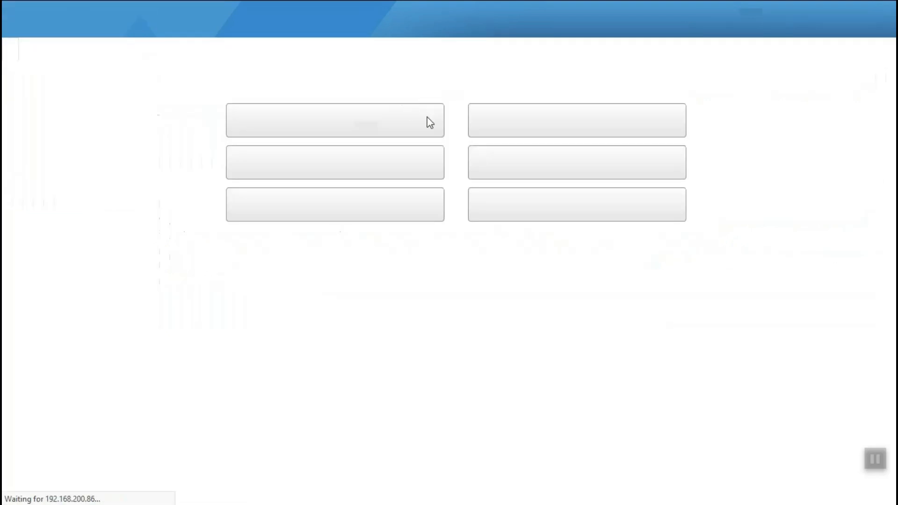
left_click(519, 207)
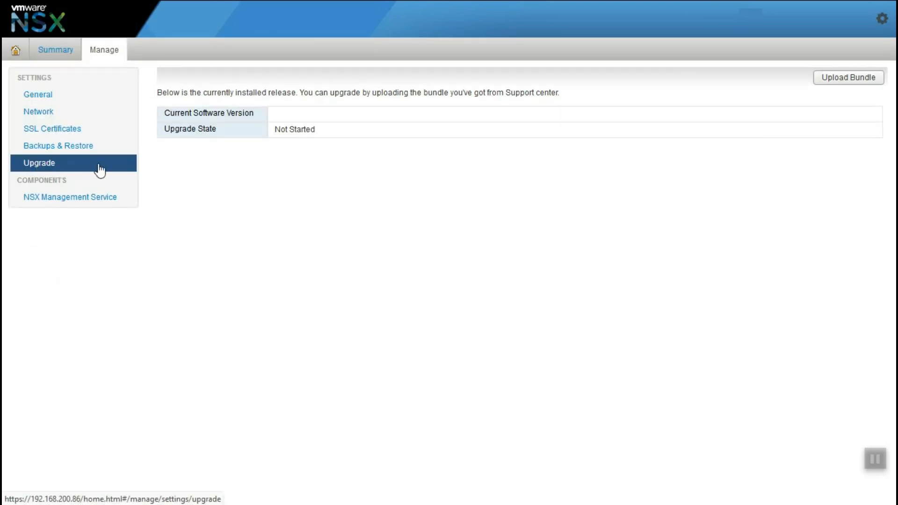
left_click(14, 51)
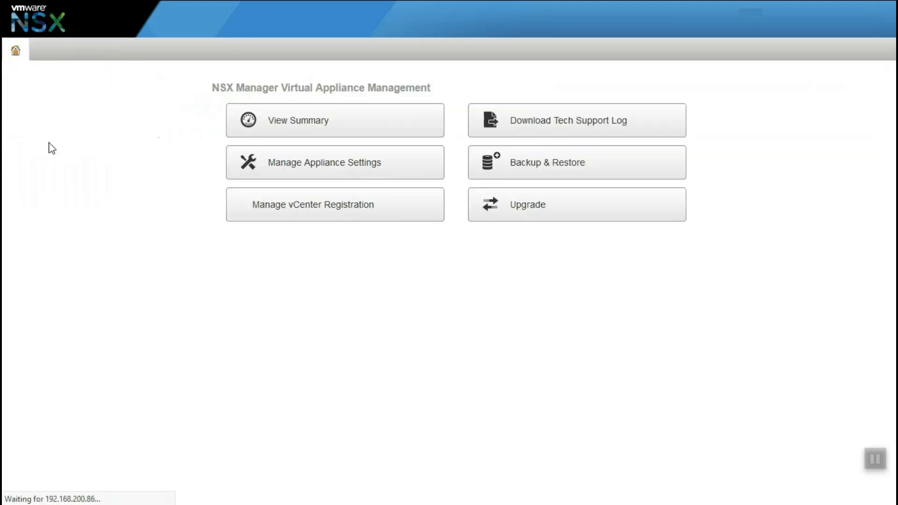
Enter the FTP backup location: server address, port 21, FTP user name, directory nsx, prefix nsx-cfg-bk-.
left_click(567, 173)
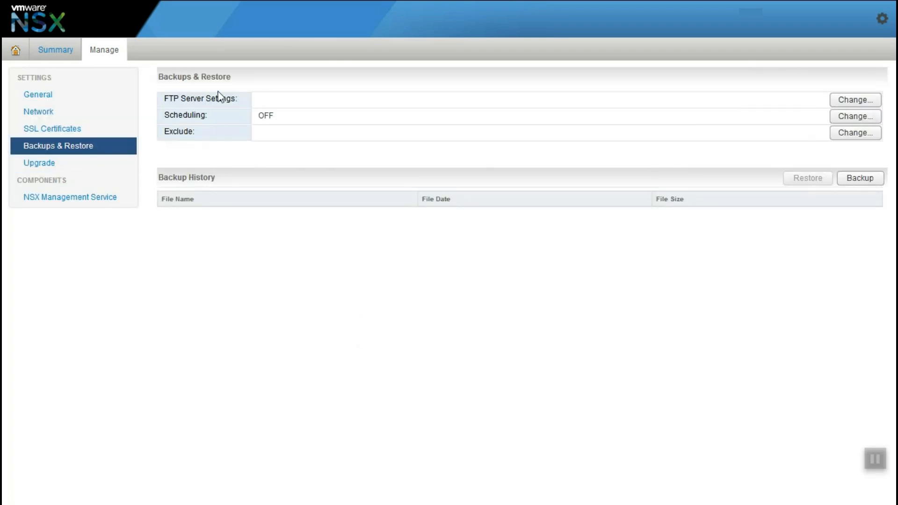
left_click(858, 102)
left_click(405, 186)
type("admin")
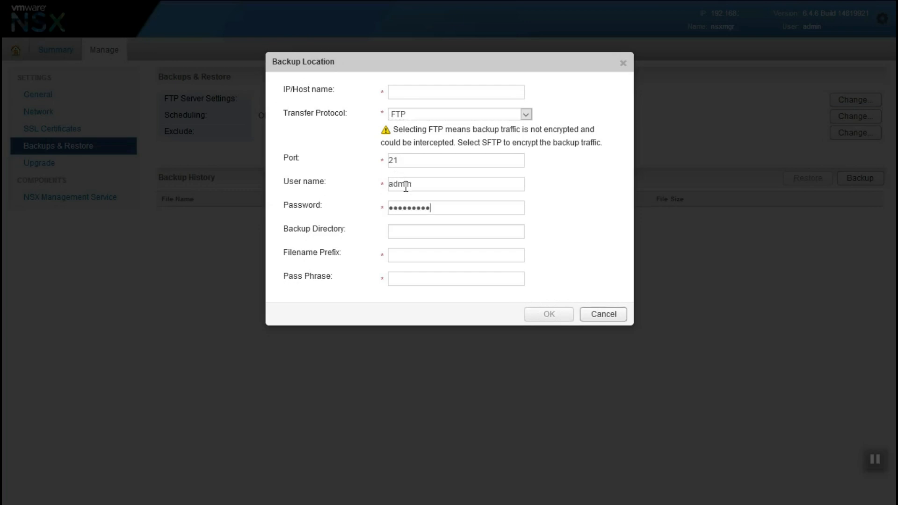
key("Tab")
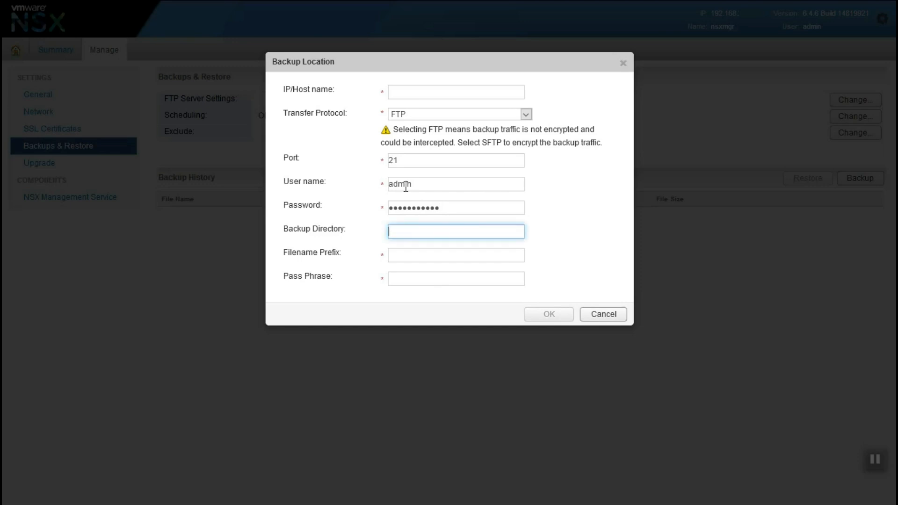
key("Tab")
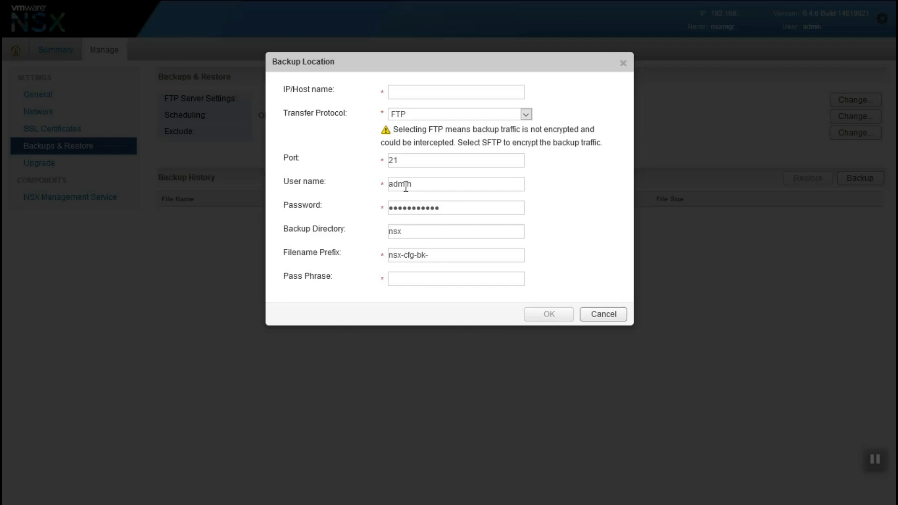
type("***")
left_click(424, 91)
type("19")
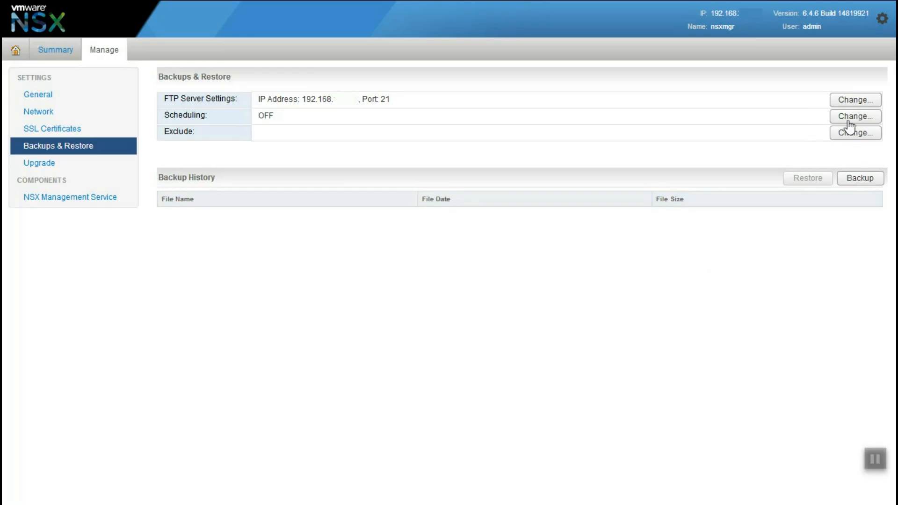
Set backup frequency Weekly, day Monday, hour 10, minute 0, and save the schedule.
left_click(853, 117)
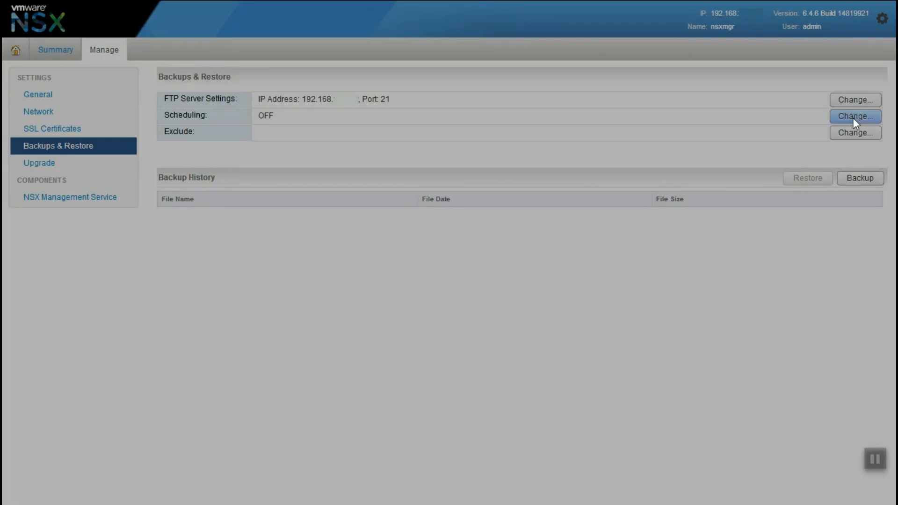
left_click(467, 91)
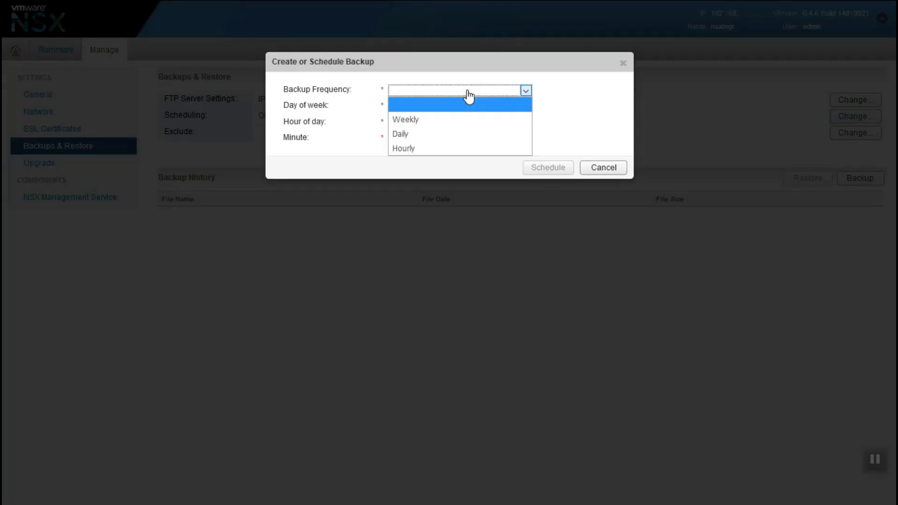
left_click(418, 122)
left_click(437, 109)
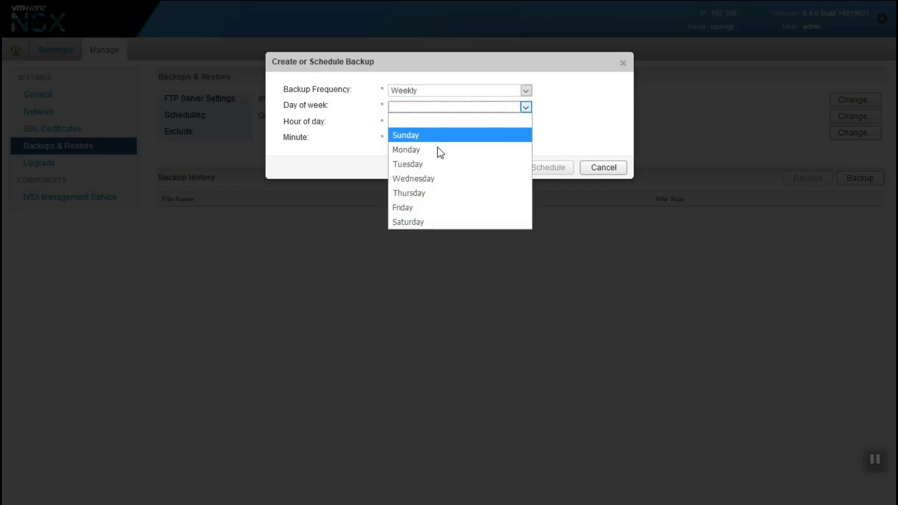
left_click(440, 207)
left_click(411, 124)
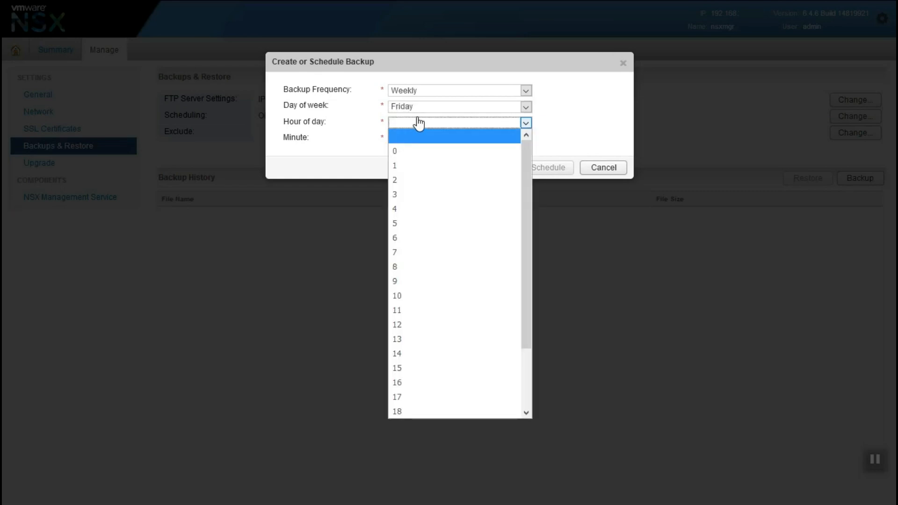
scroll(403, 335, "down", 2)
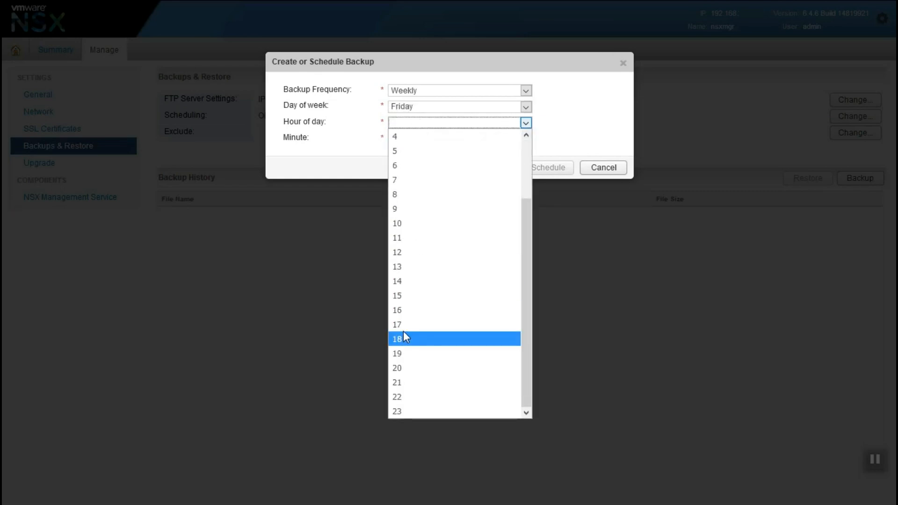
left_click(400, 224)
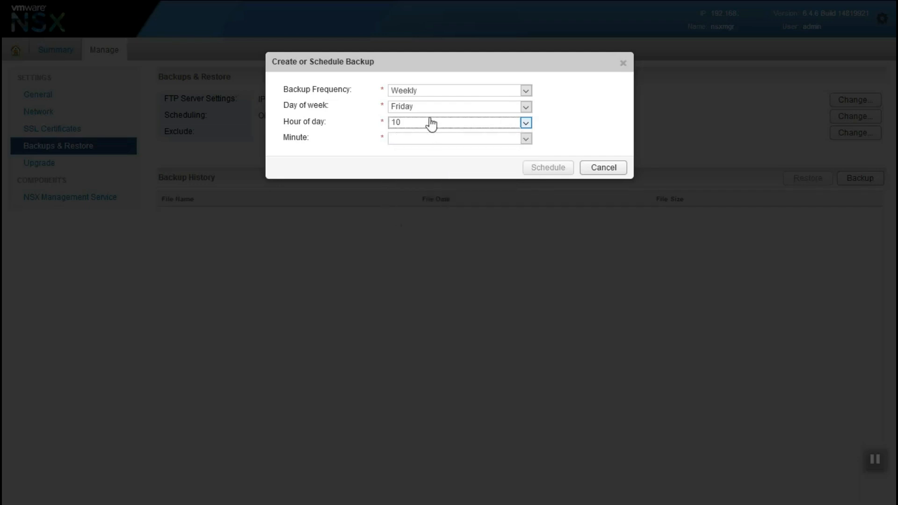
left_click(435, 111)
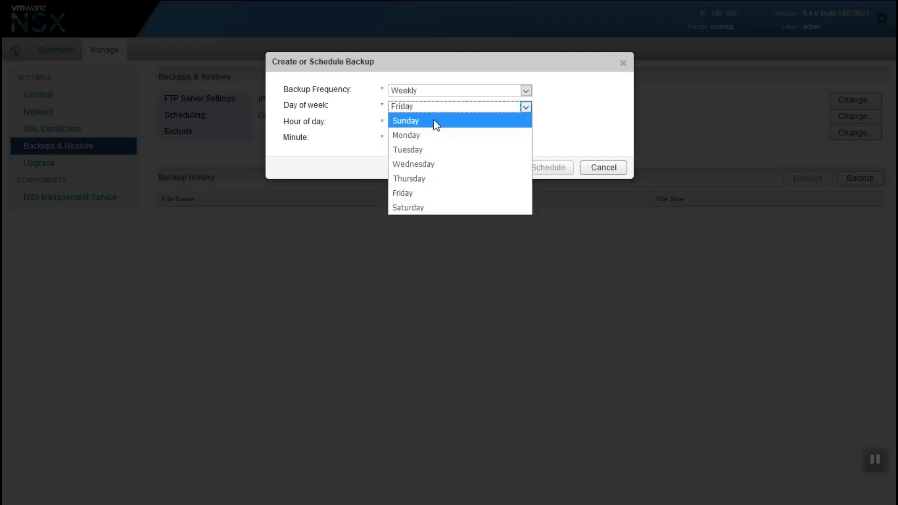
left_click(414, 139)
left_click(406, 140)
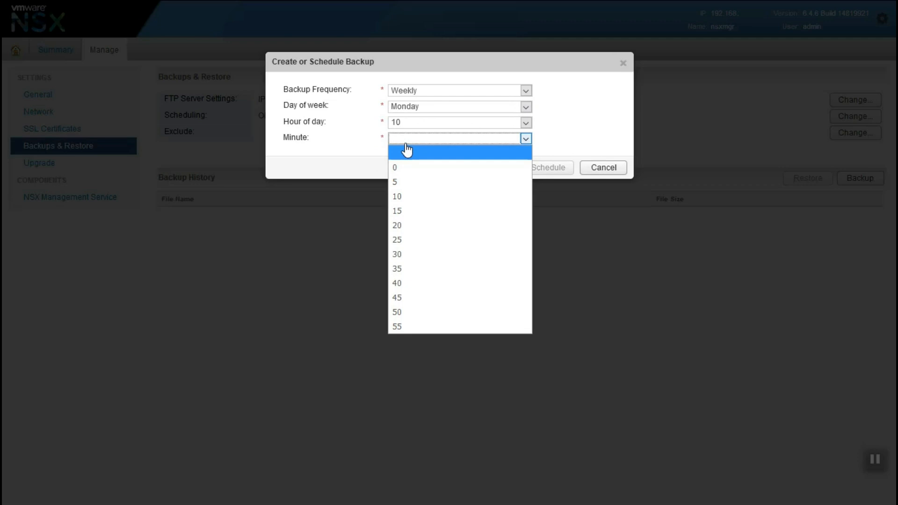
left_click(370, 168)
left_click(399, 143)
left_click(410, 167)
left_click(536, 171)
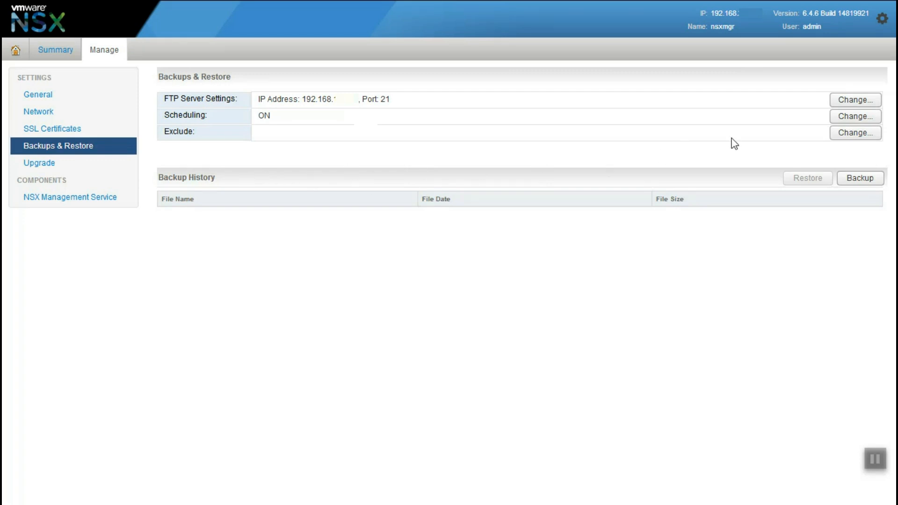
Keep exclusions empty and start an immediate backup, producing a 590.32KB Backup History entry.
left_click(837, 133)
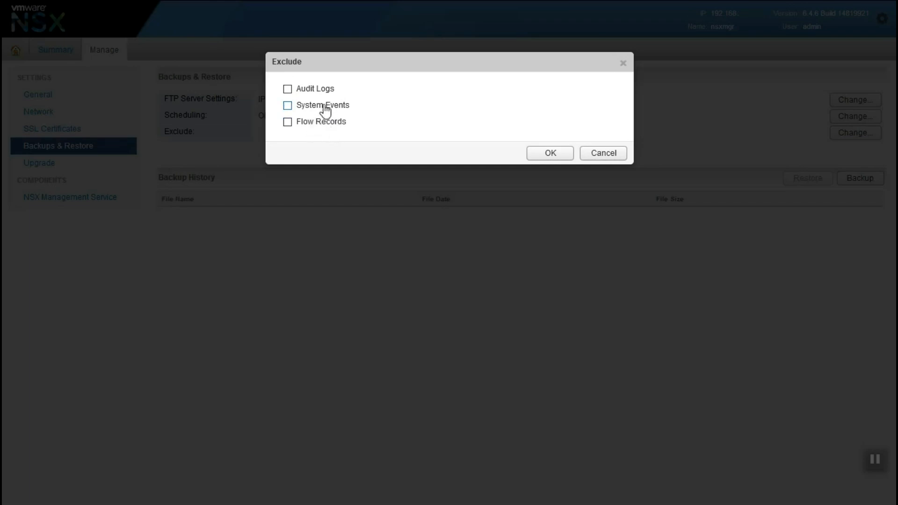
left_click(604, 153)
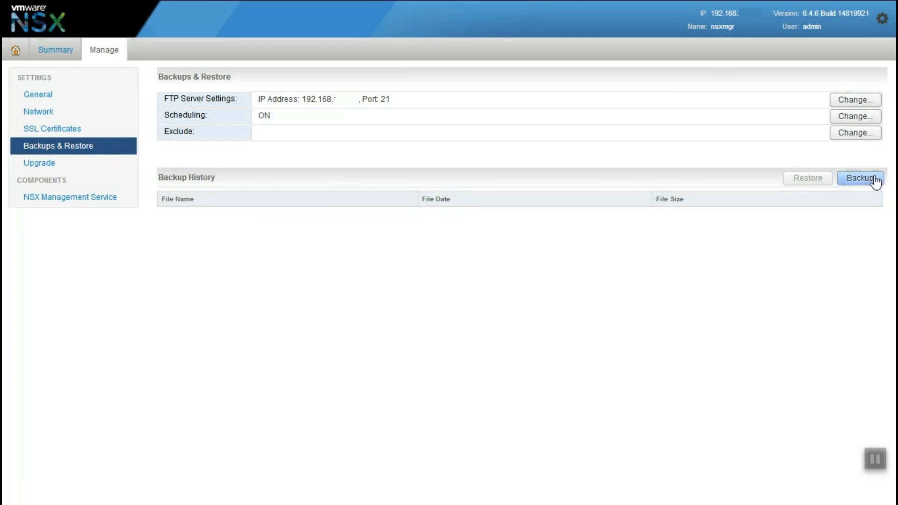
left_click(874, 179)
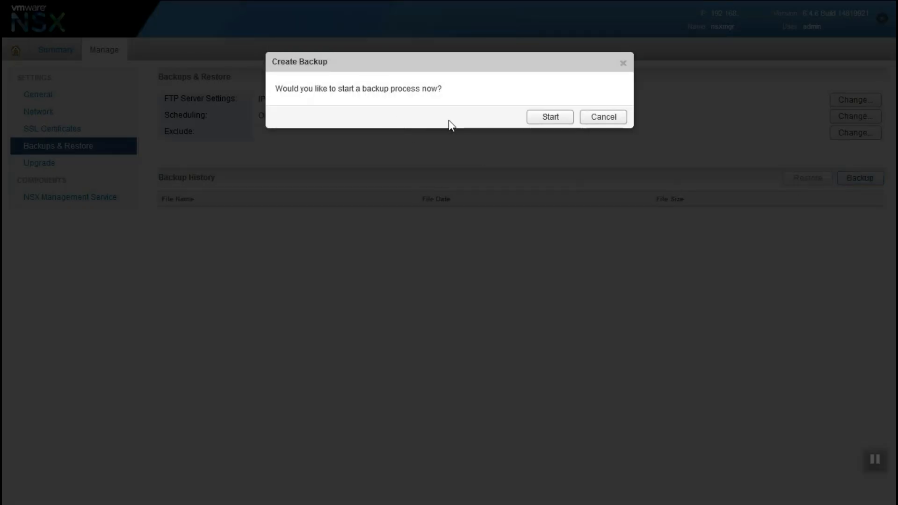
left_click(537, 120)
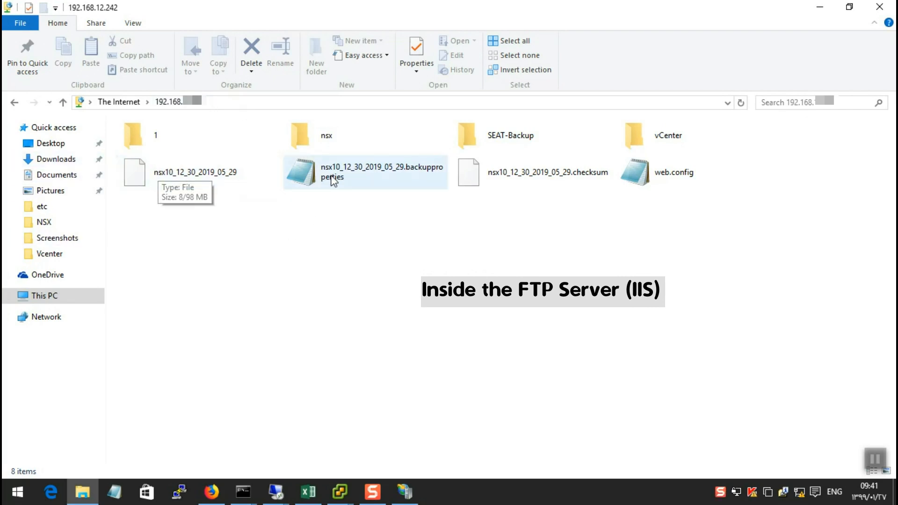
Confirm the new nsx-cfg-bk backup and checksum files in the FTP nsx folder, then return to the top folder.
left_click(528, 172)
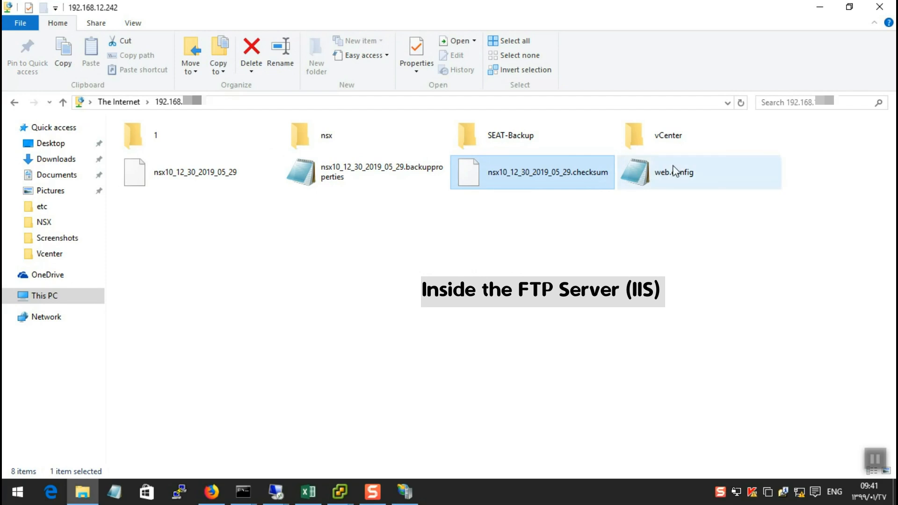
left_click(304, 138)
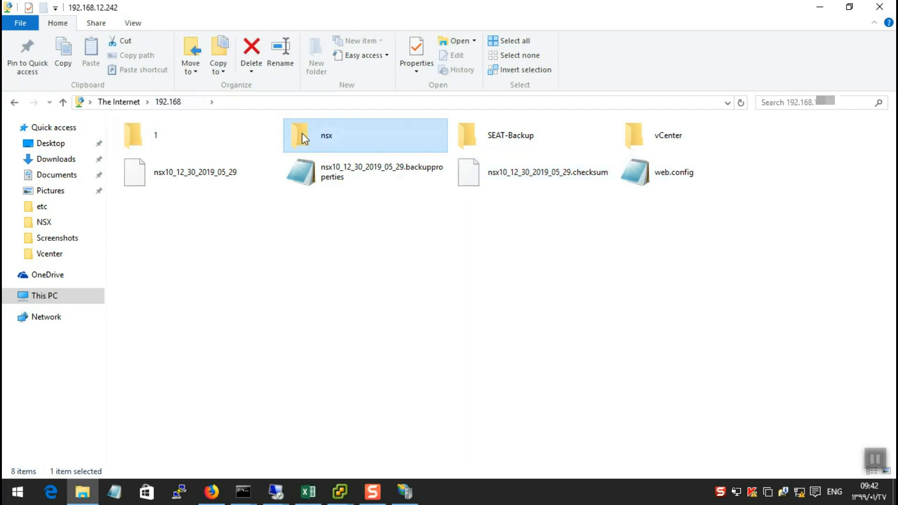
double_click(302, 134)
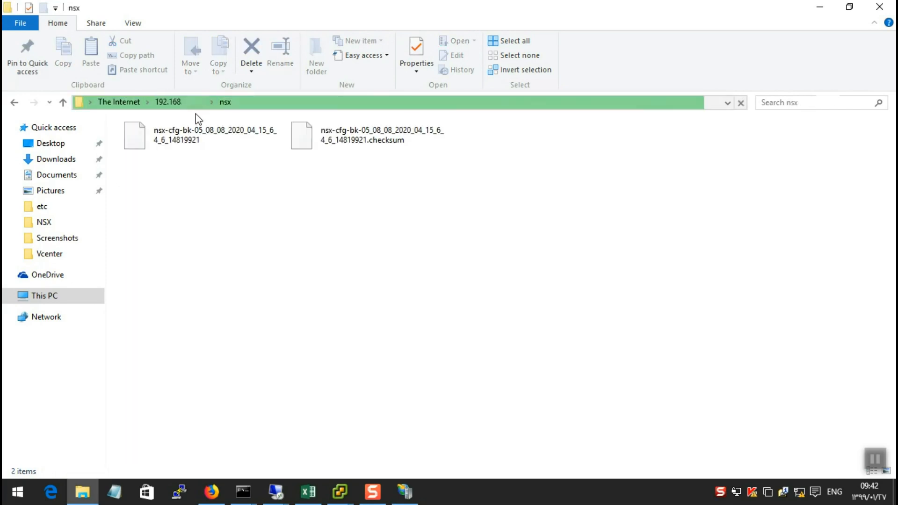
left_click(346, 153)
left_click(221, 149)
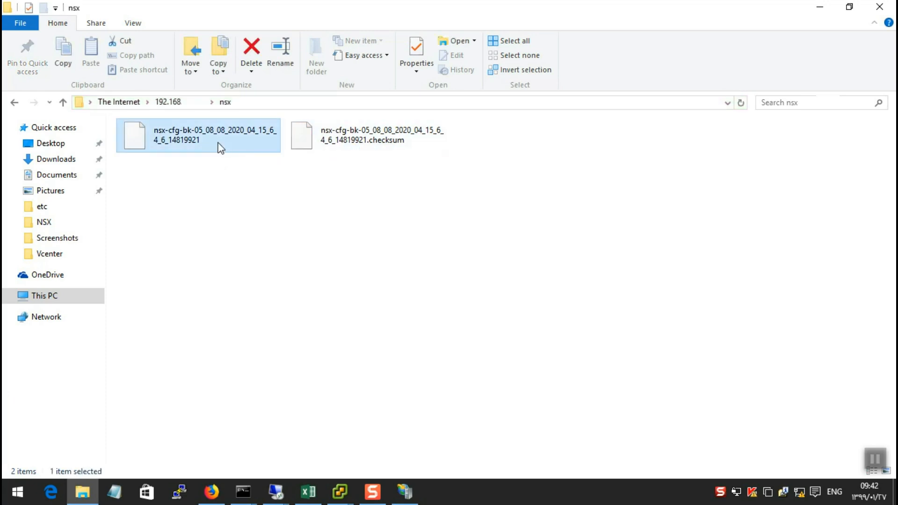
left_click(180, 103)
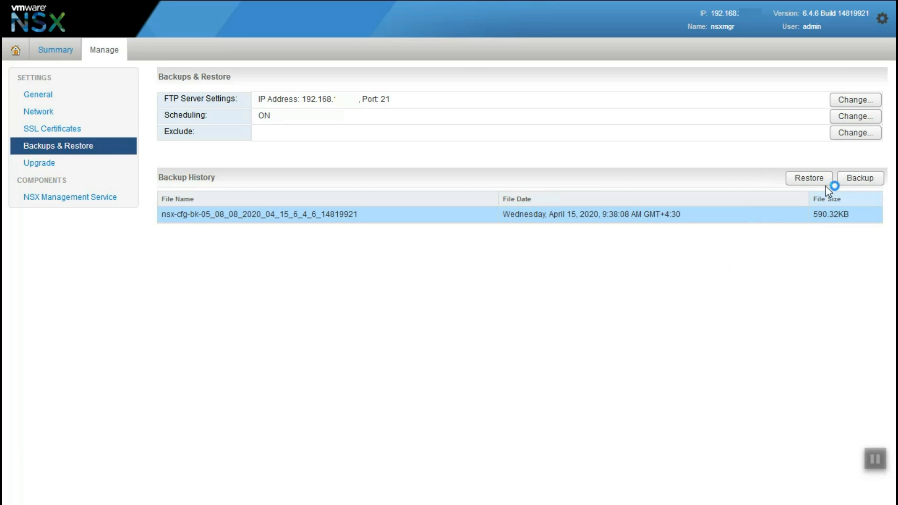
left_click(822, 181)
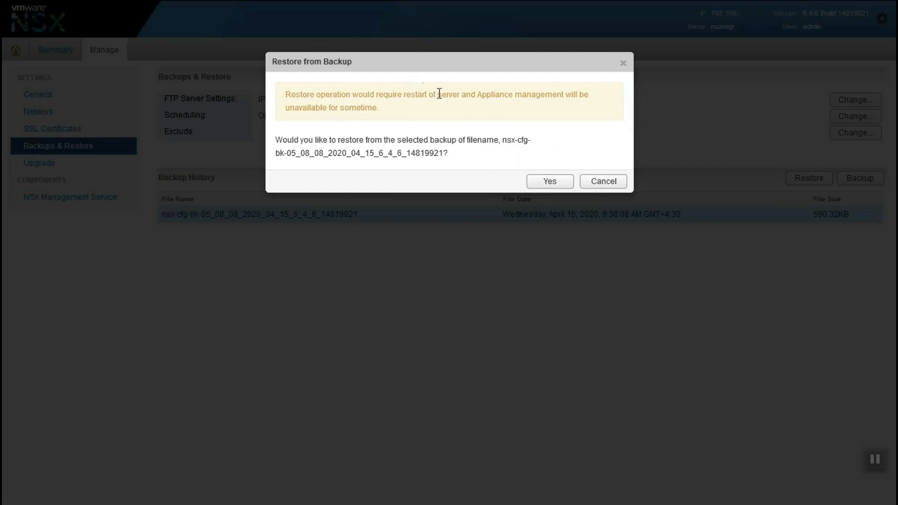
left_click_drag(411, 96, 564, 97)
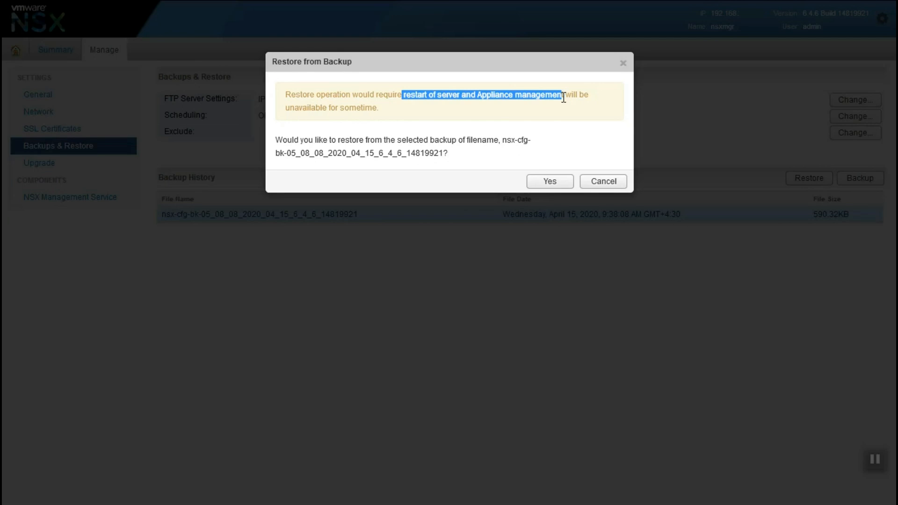
left_click(581, 181)
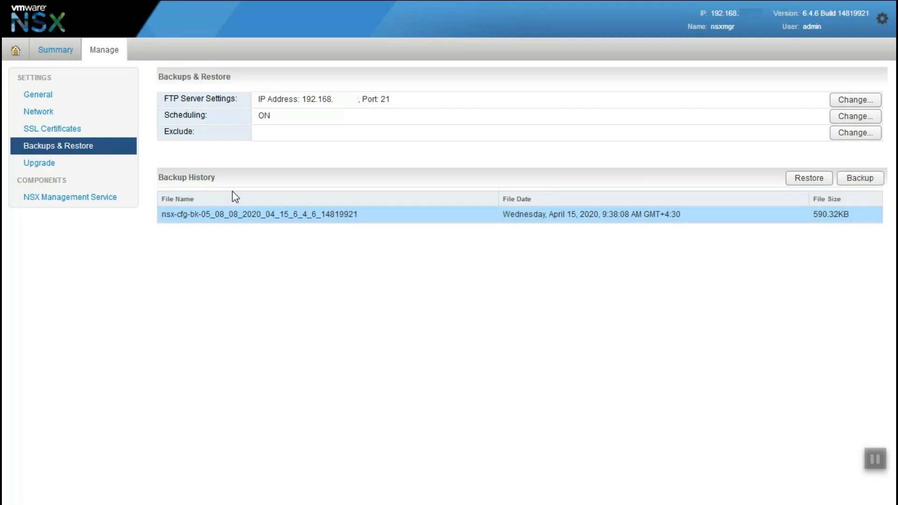